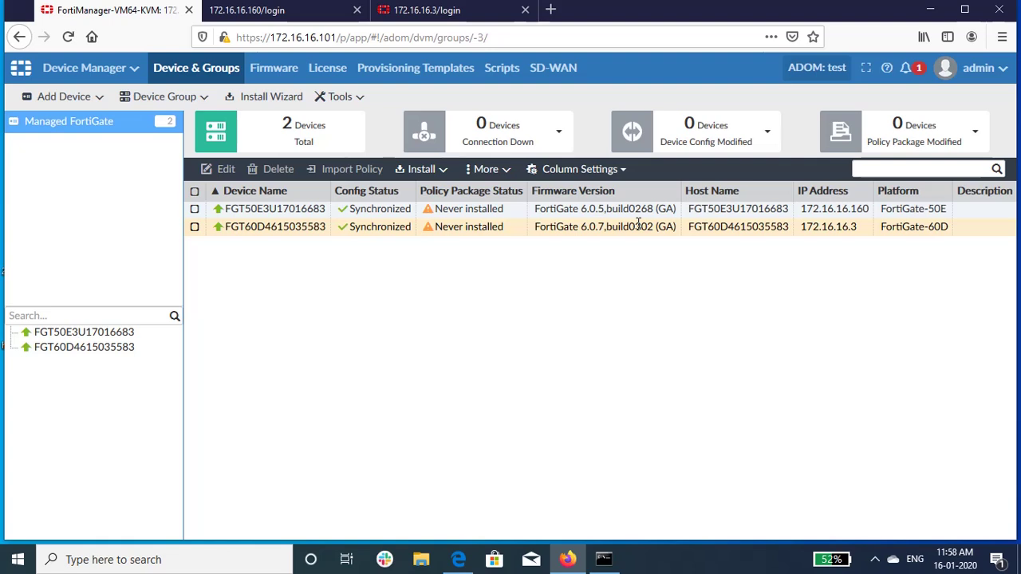
Open the firmware page and review the upgrade versions offered for the FortiGate-50E, closing the upgrade dialog without choosing one.
left_click(293, 72)
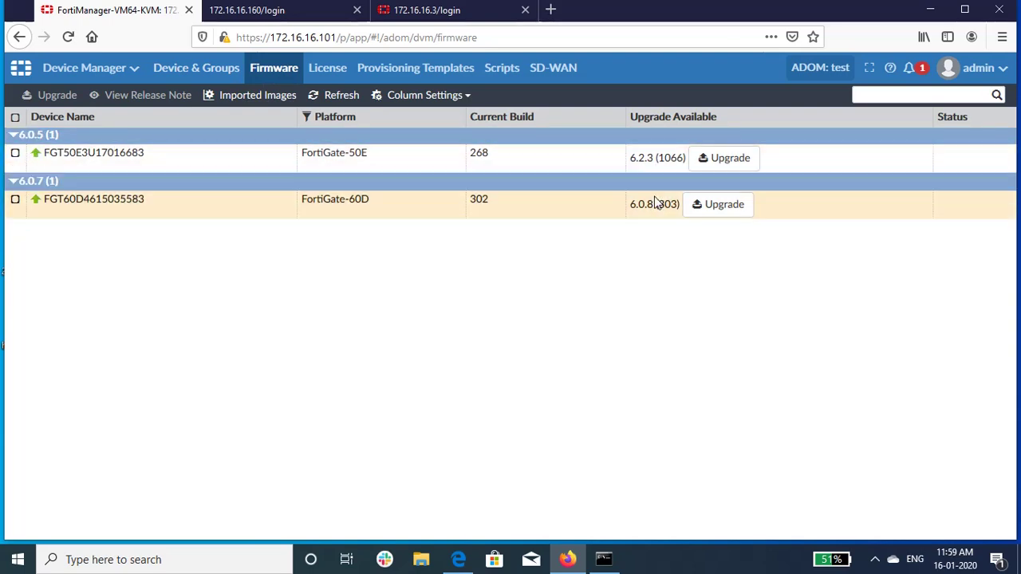
left_click(14, 153)
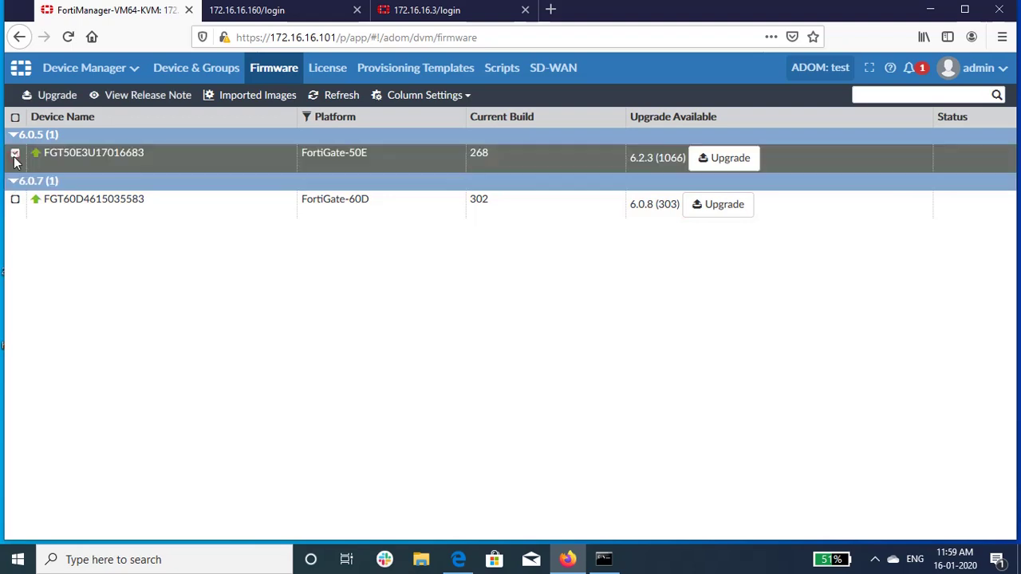
left_click(15, 201)
left_click(14, 201)
left_click(64, 97)
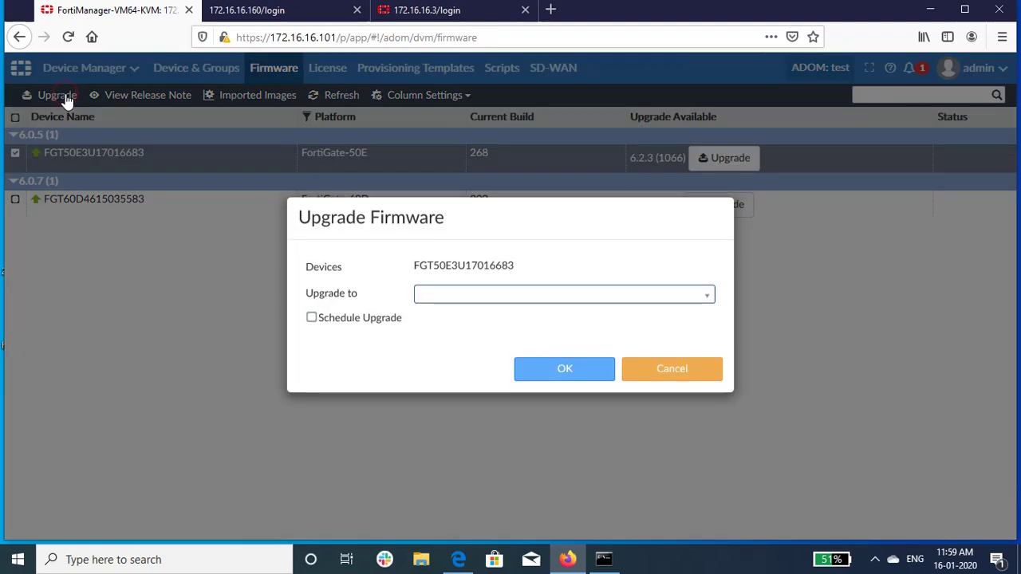
left_click(469, 297)
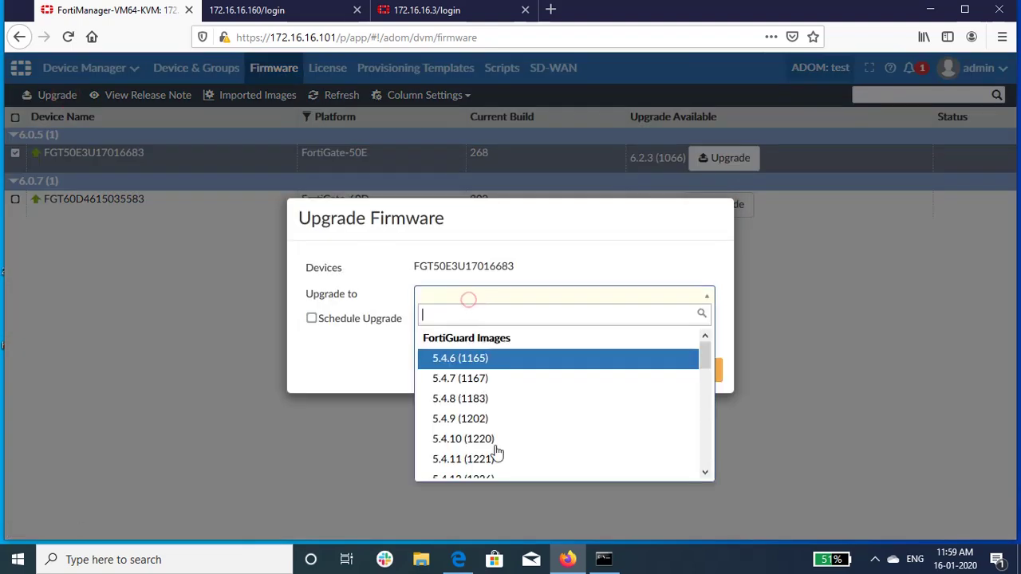
scroll(502, 455, "down", 5)
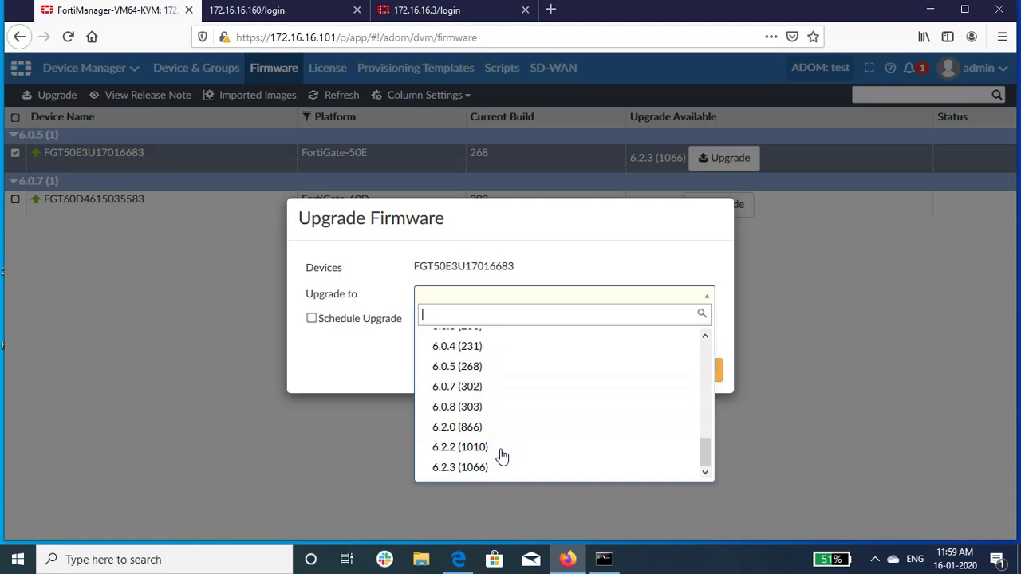
left_click(664, 271)
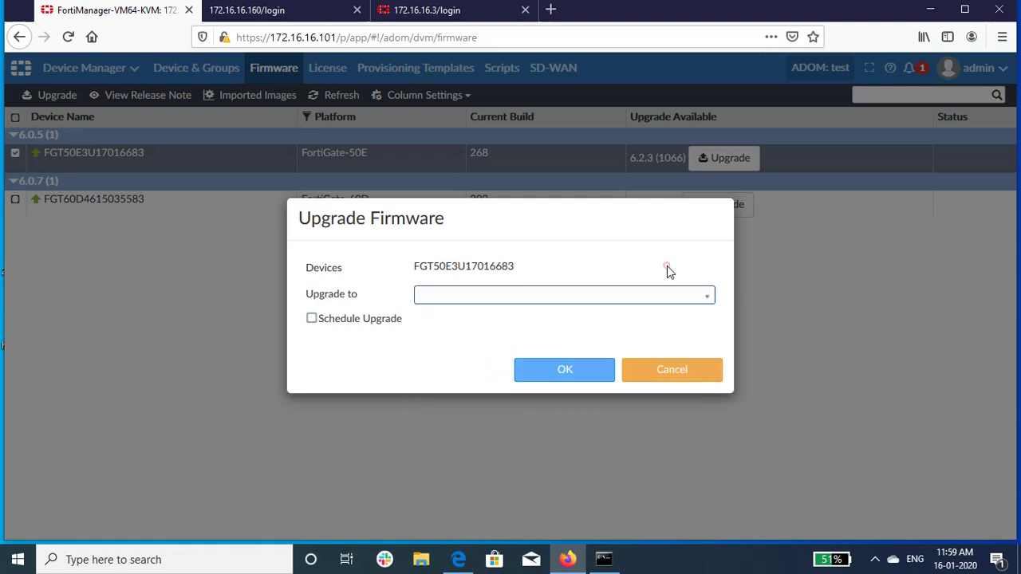
left_click(672, 368)
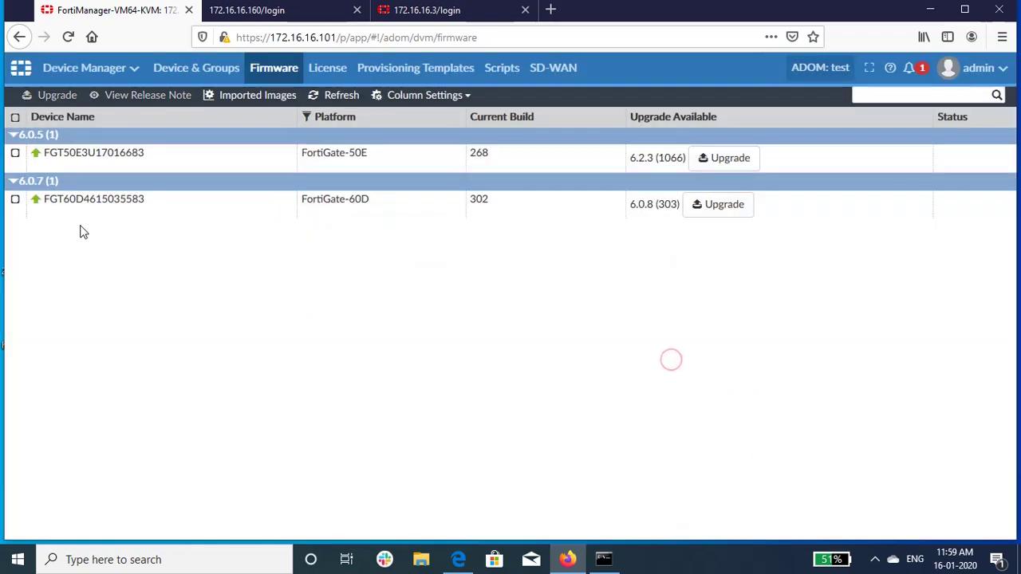
Review the firmware versions offered when the FortiGate-50E and FortiGate-60D are selected together, and cancel the joint upgrade.
left_click(16, 199)
left_click(16, 153)
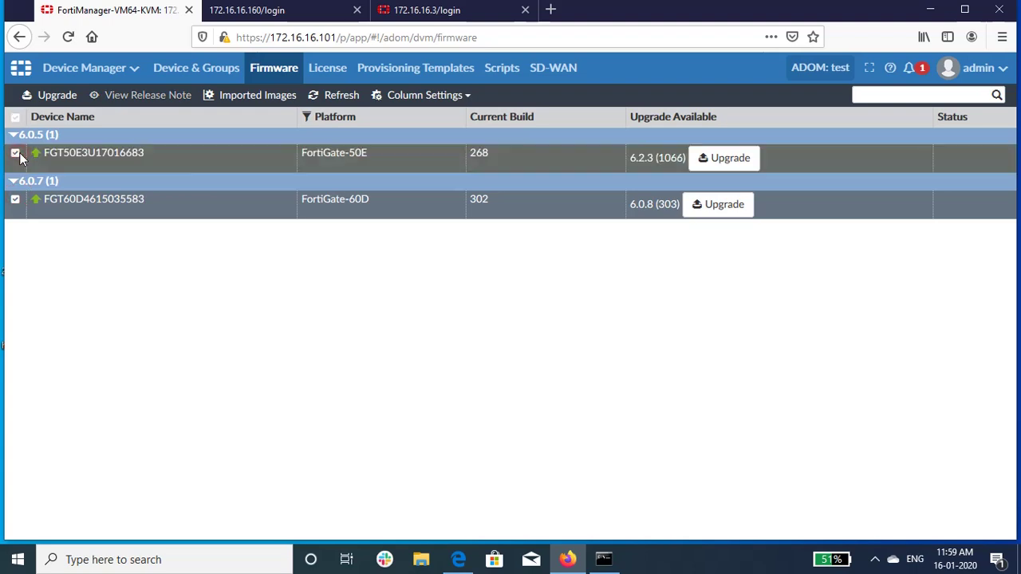
left_click(57, 96)
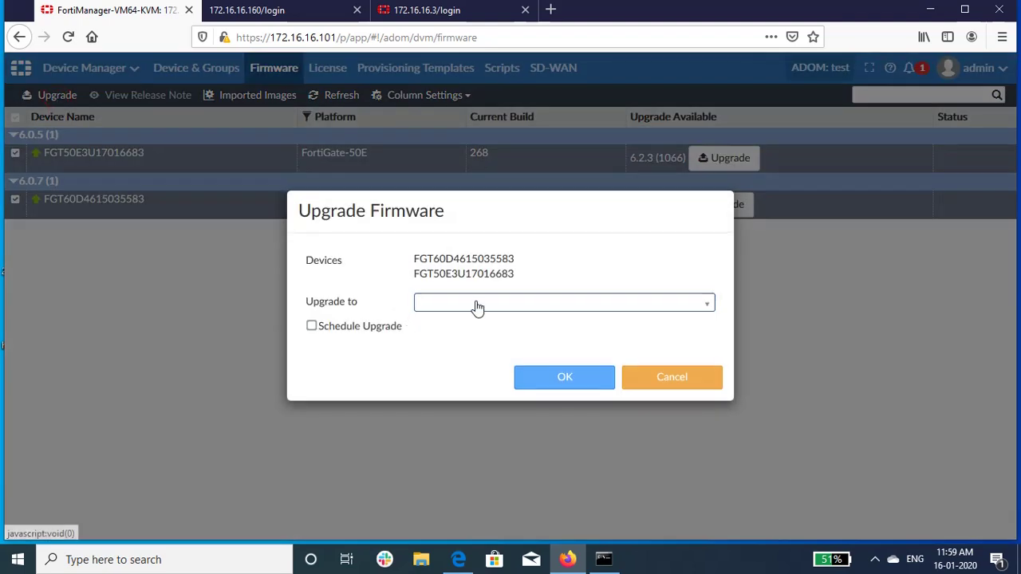
left_click(477, 308)
scroll(476, 424, "down", 5)
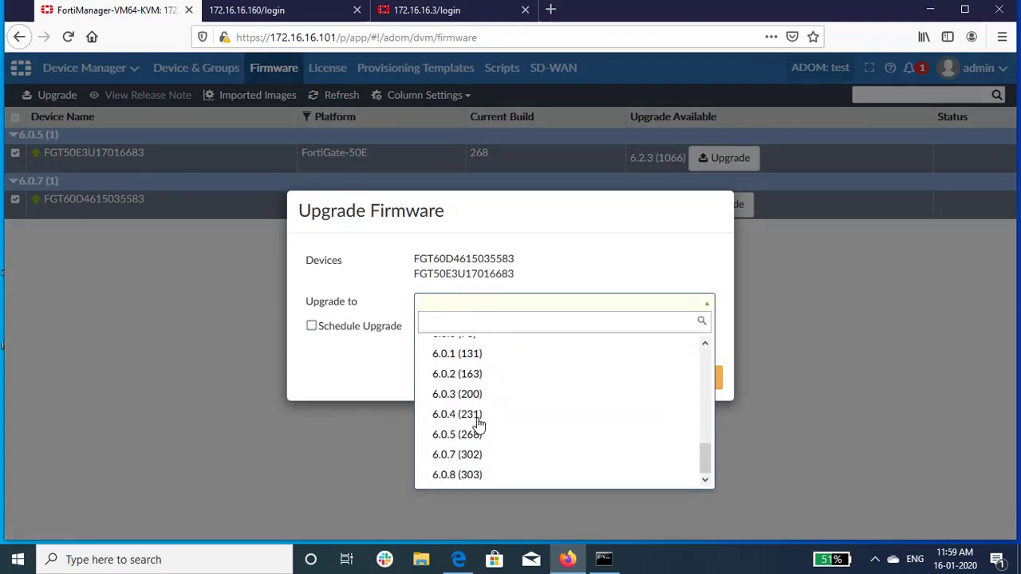
left_click(596, 250)
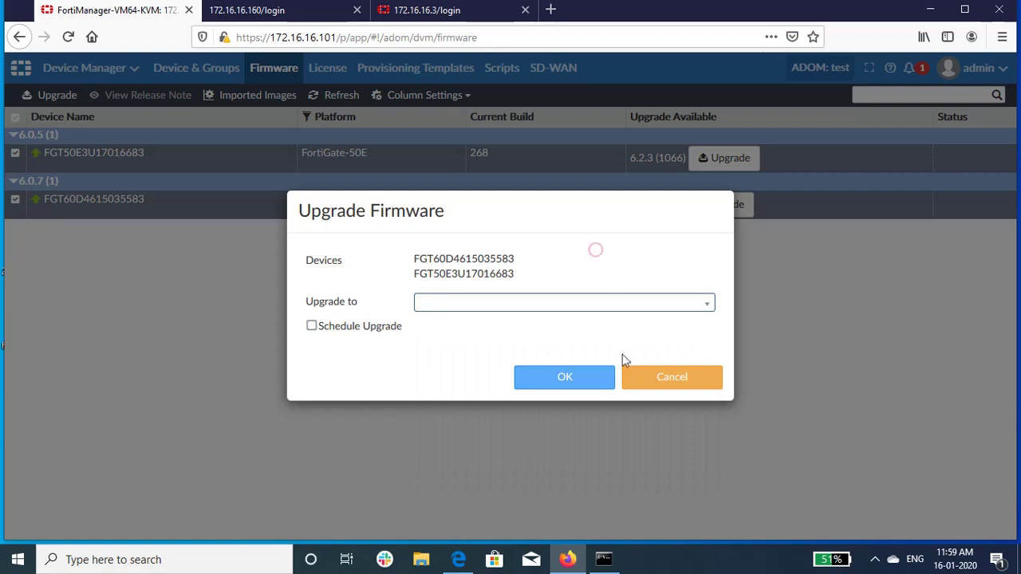
left_click(656, 391)
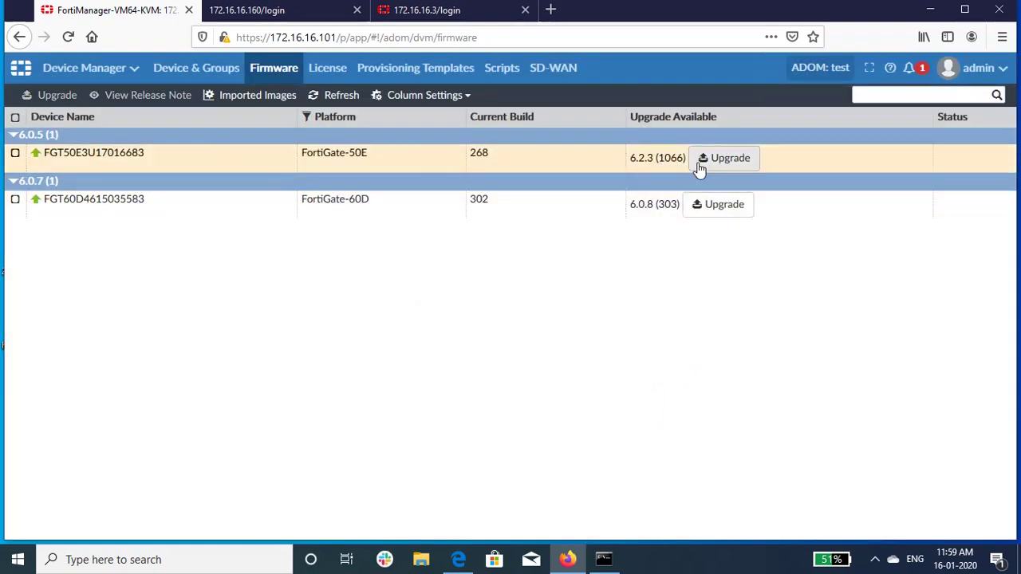
Start the firmware upgrade of the FortiGate-50E to version 6.2.3 (1066) without scheduling it.
left_click(699, 163)
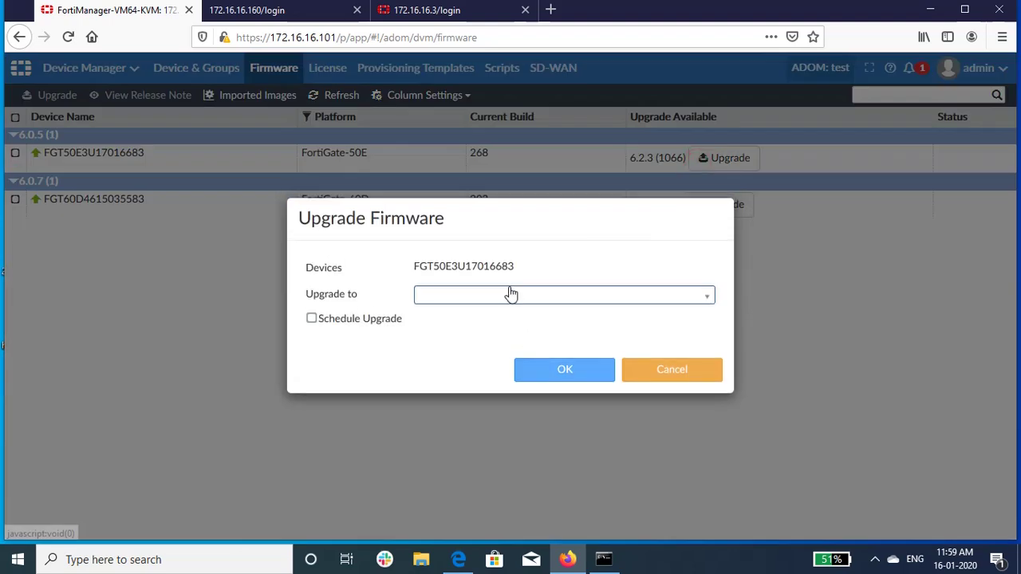
left_click(511, 294)
scroll(506, 377, "down", 5)
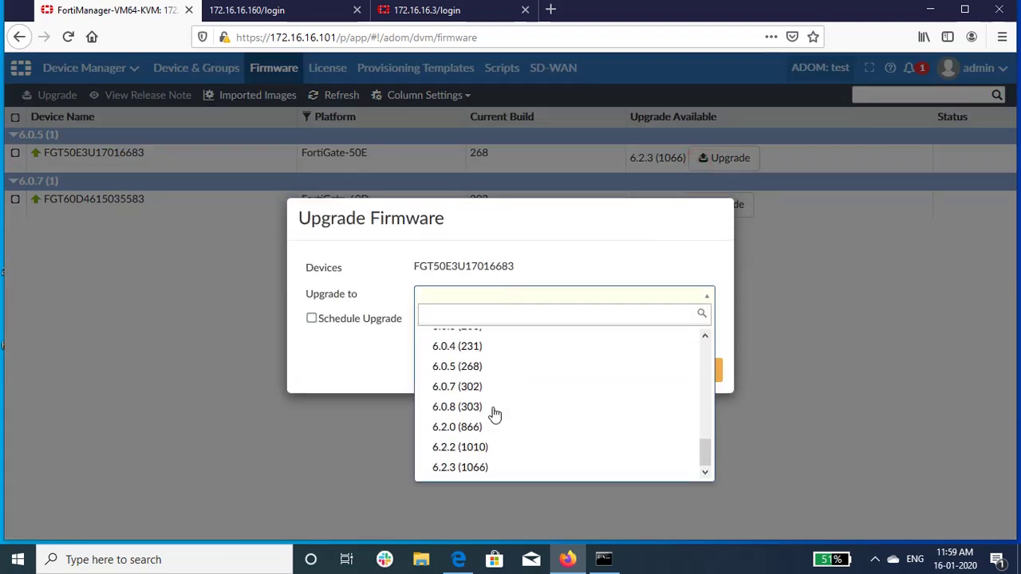
left_click(470, 469)
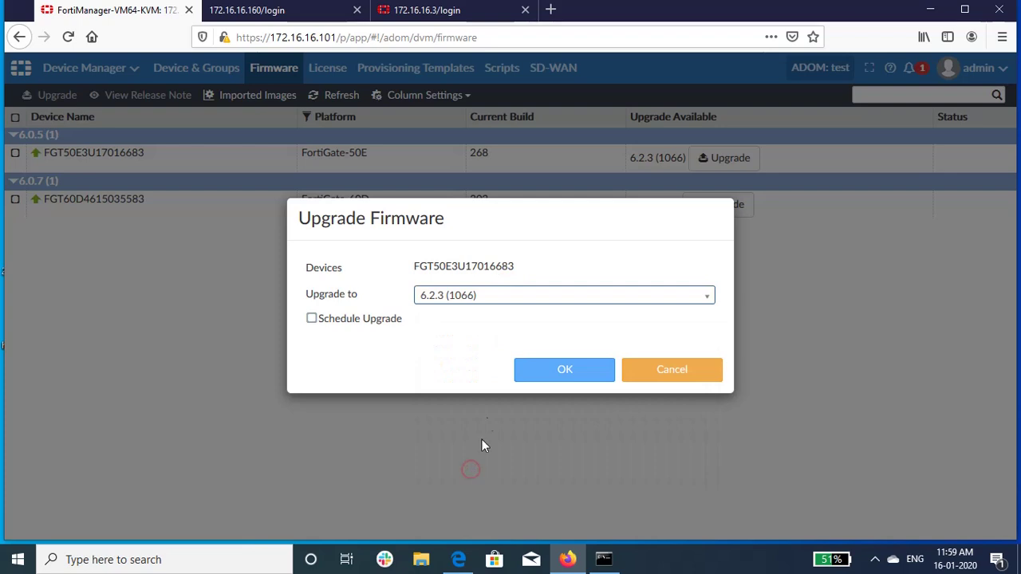
left_click(548, 373)
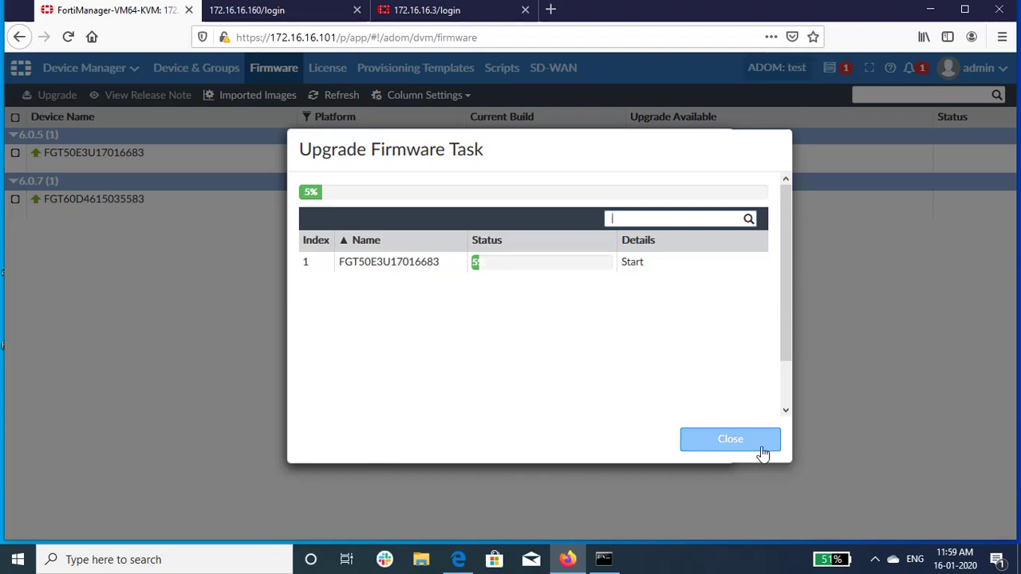
Duplicate the FortiManager browser tab and start the FortiGate-60D's firmware upgrade to version 6.0.8 (303) there.
right_click(132, 16)
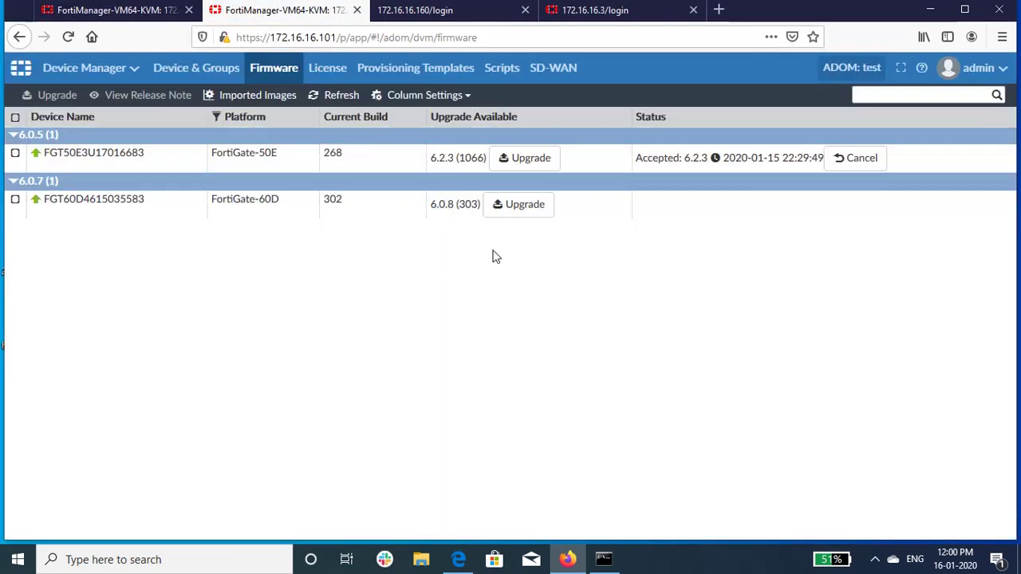
left_click(524, 206)
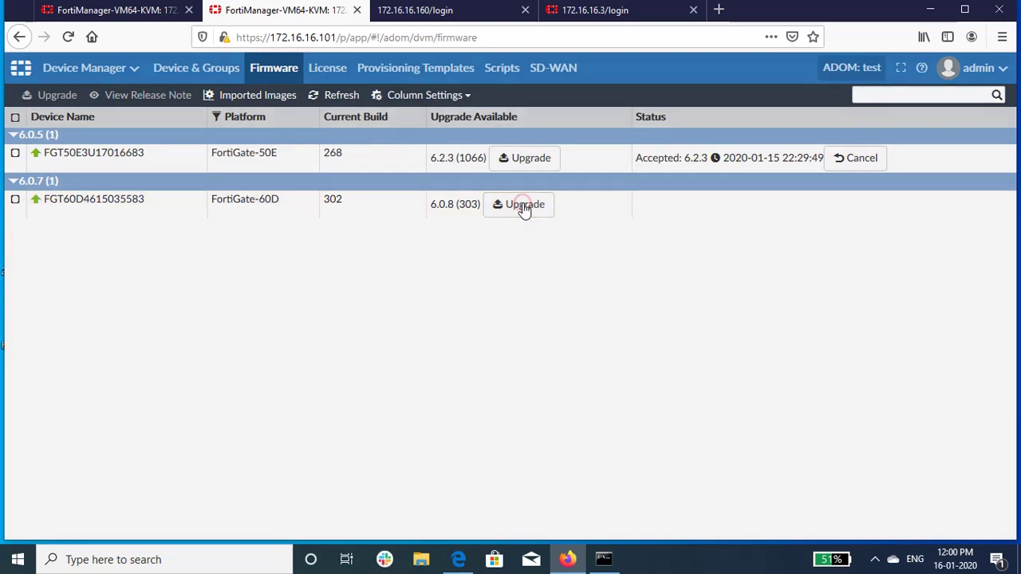
left_click(485, 296)
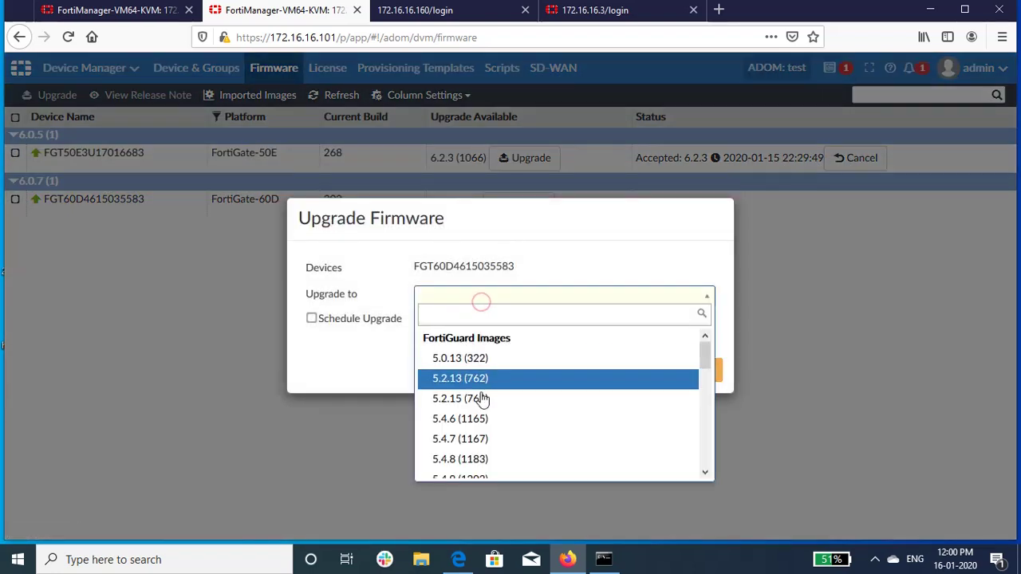
scroll(481, 399, "down", 10)
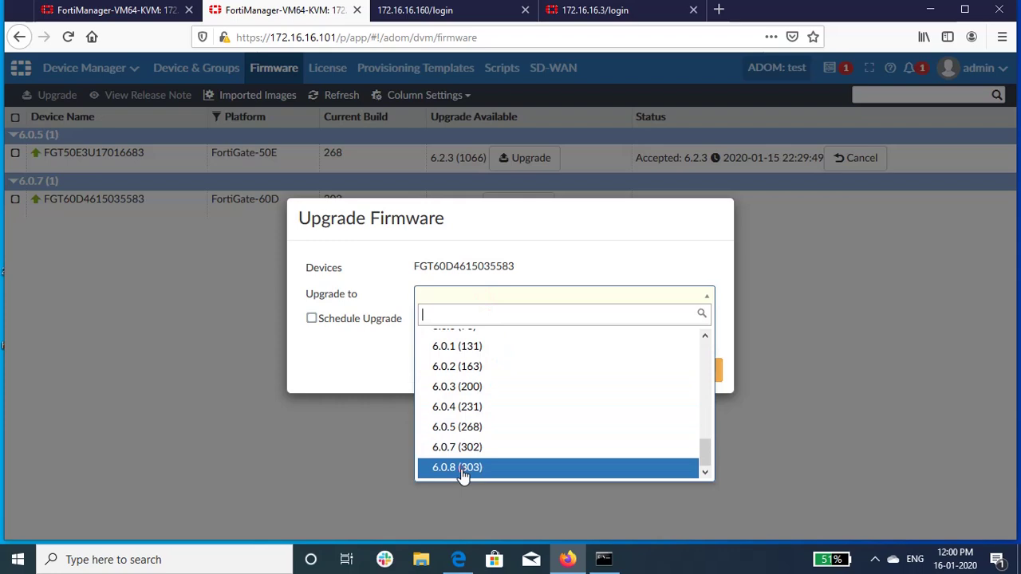
left_click(462, 470)
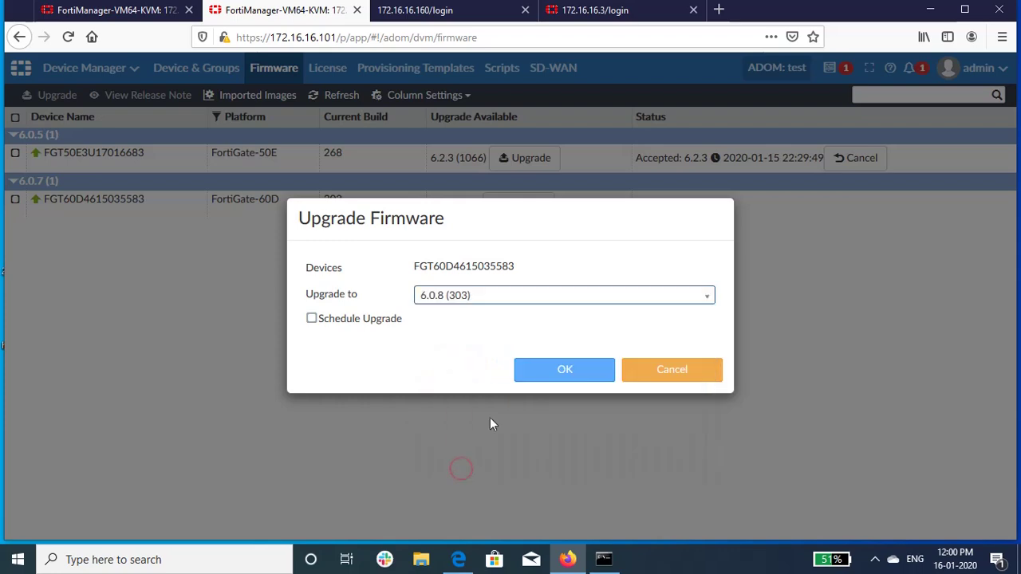
left_click(549, 382)
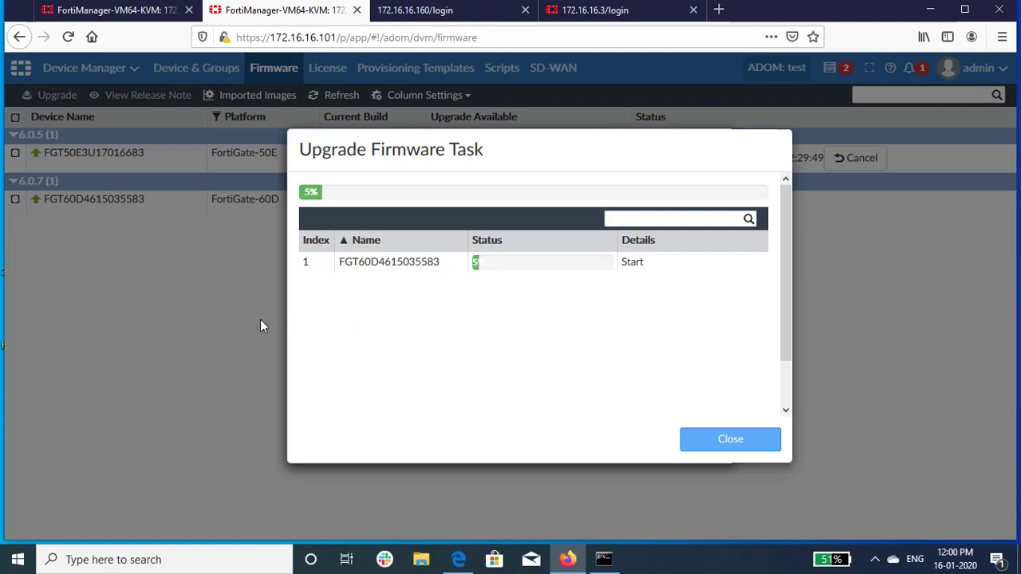
Follow the progress of both device image upgrades in their task windows and in the Task Monitor opened in another duplicate tab.
left_click(94, 11)
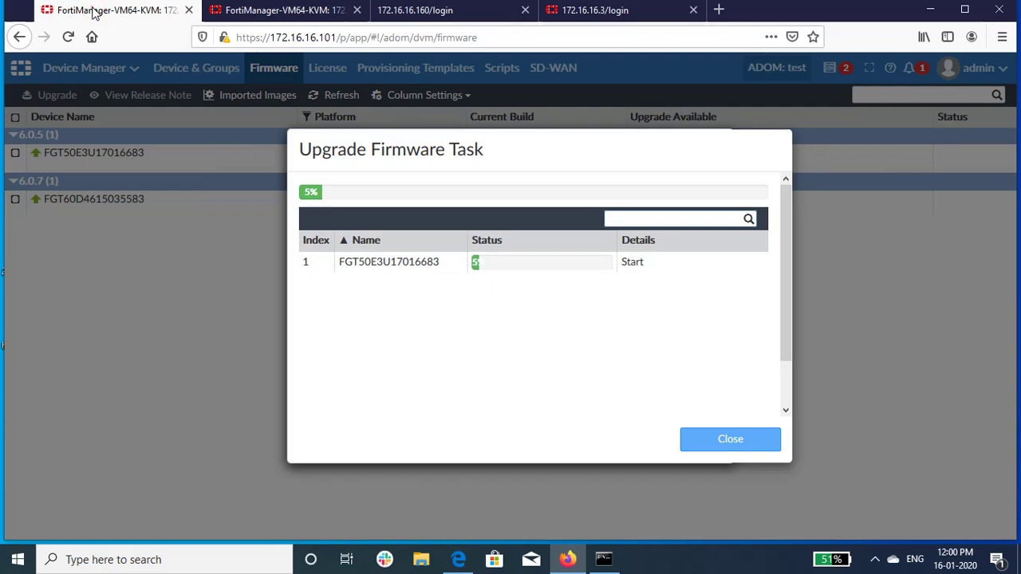
left_click(245, 10)
right_click(243, 9)
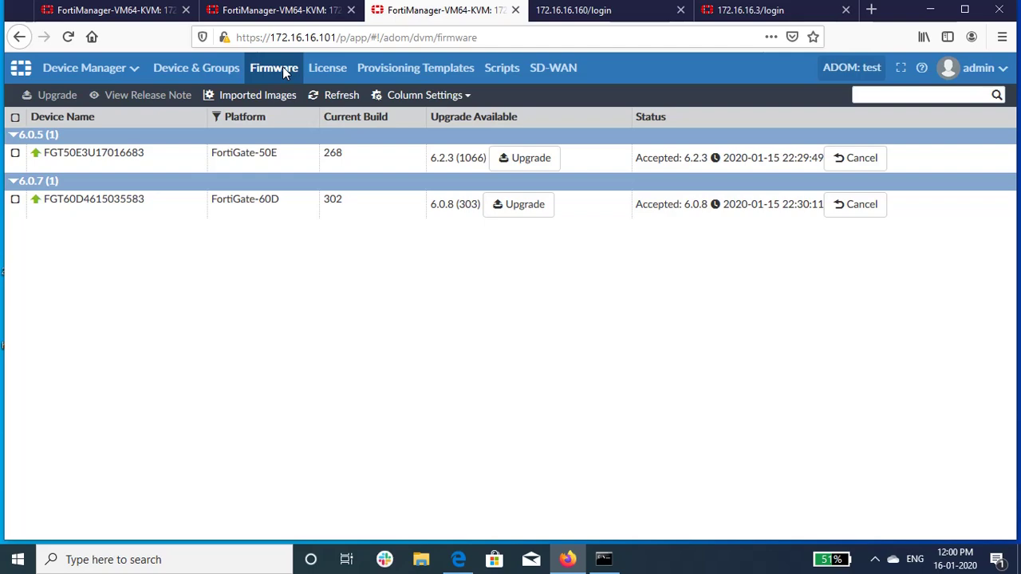
mouse_move(854, 82)
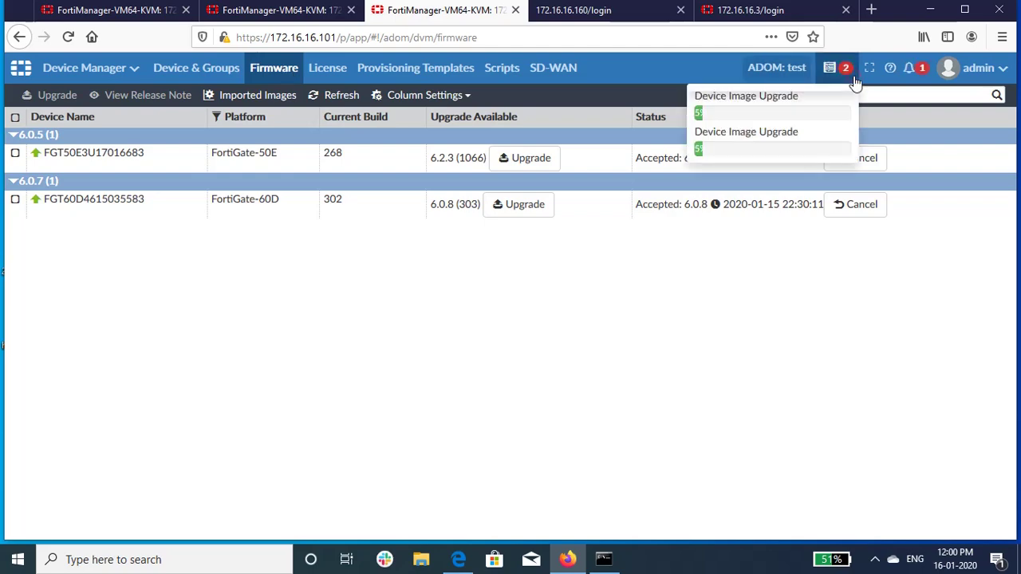
left_click(818, 119)
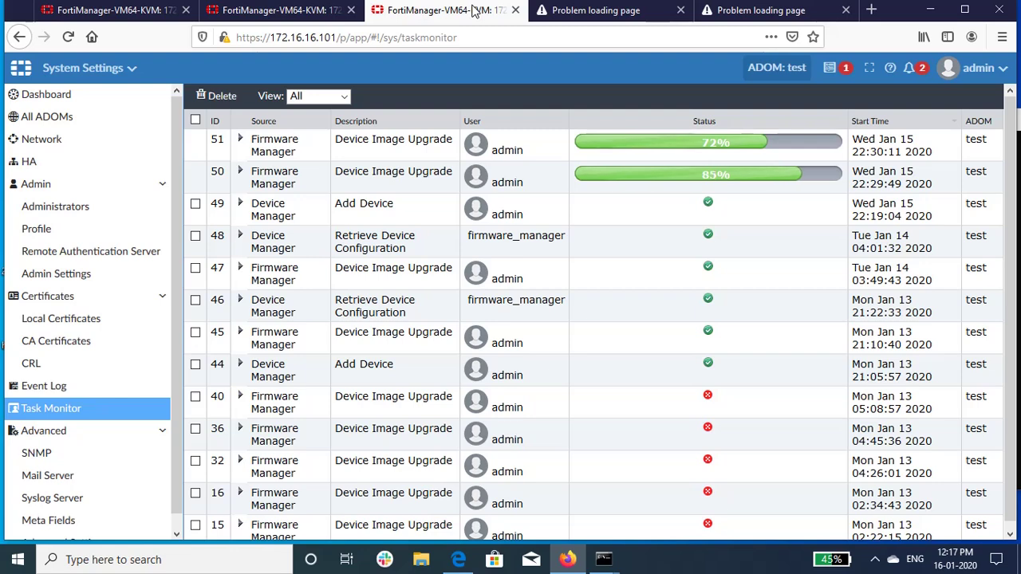
left_click(116, 11)
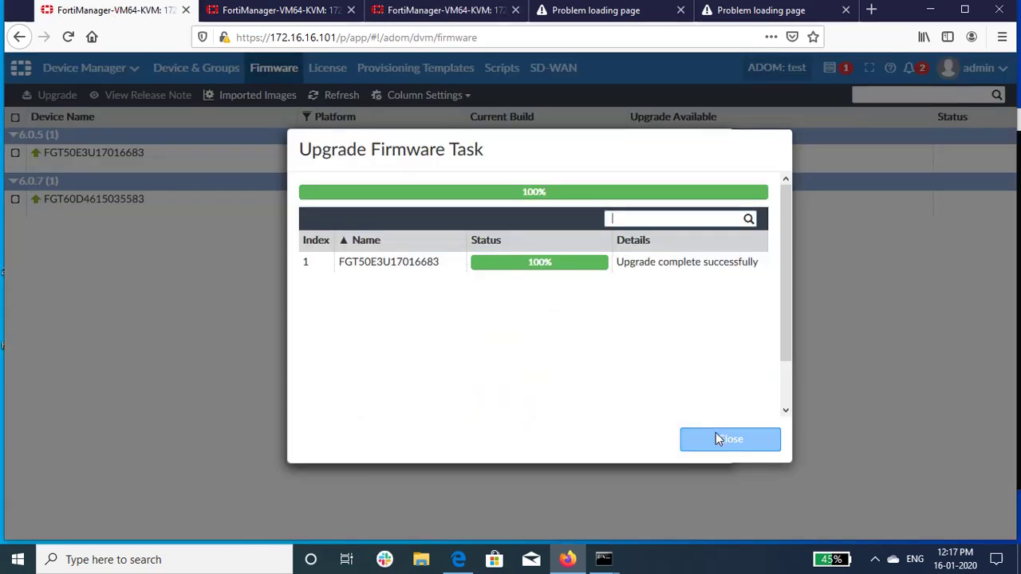
left_click(303, 13)
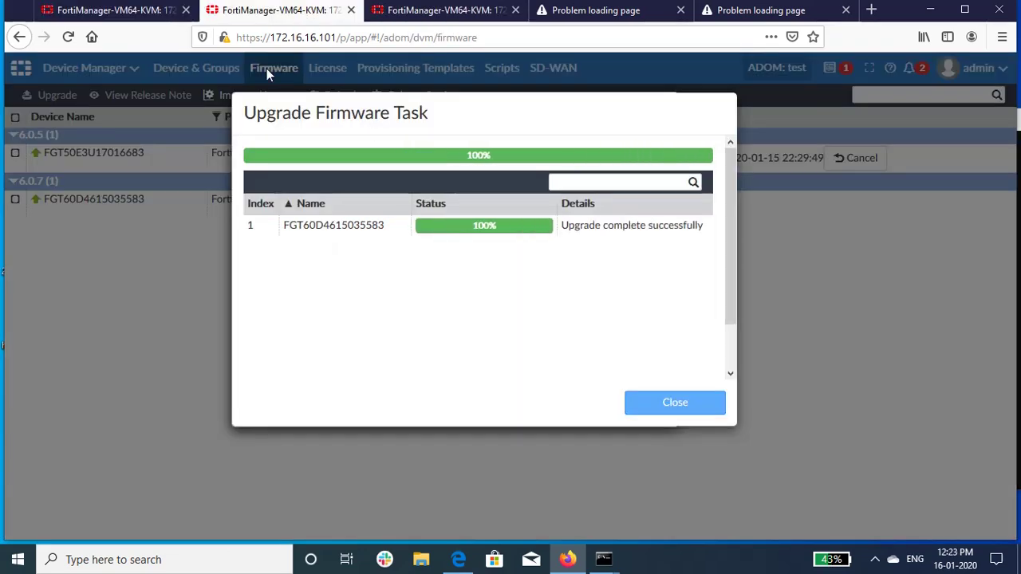
Close the FortiGate-60D upgrade task and check both devices' firmware versions in the managed device list and on their own dashboards.
left_click(654, 399)
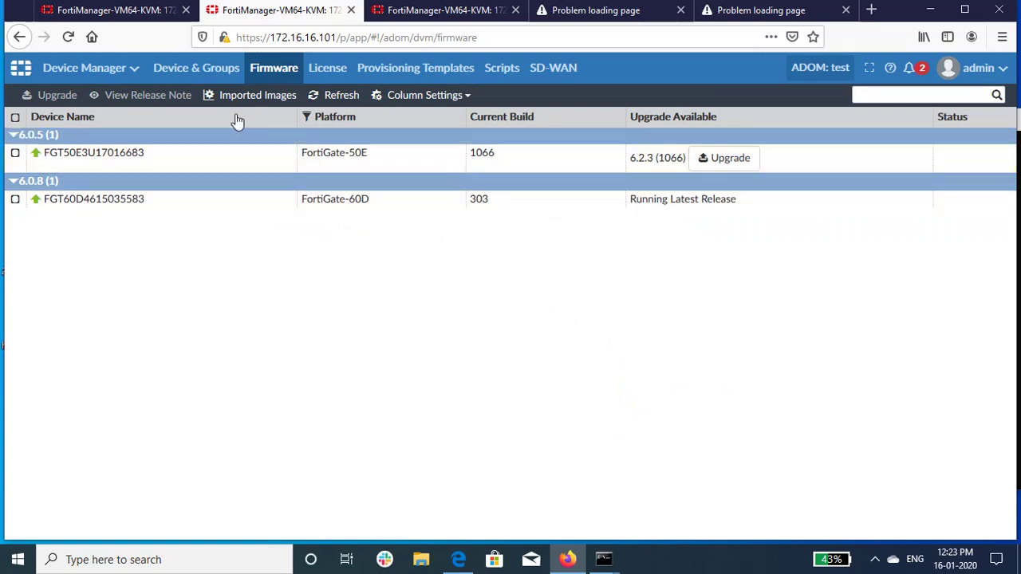
left_click(200, 70)
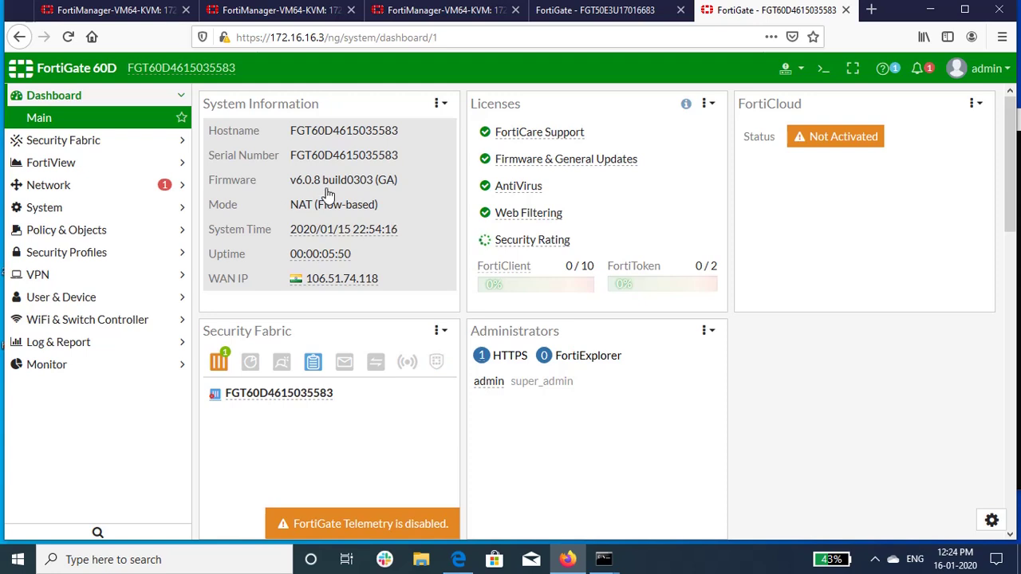
key("ctrl+Page_Up")
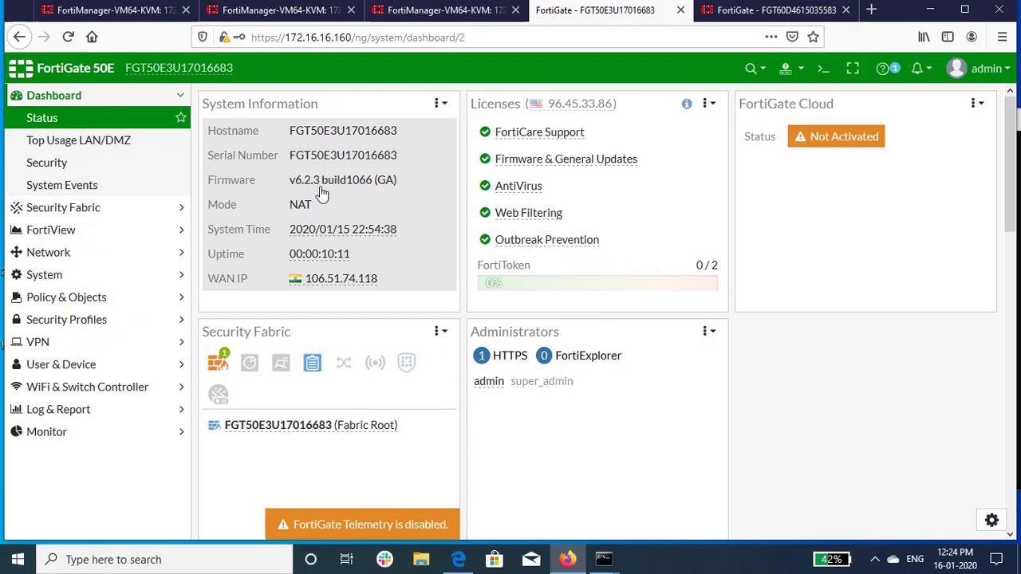